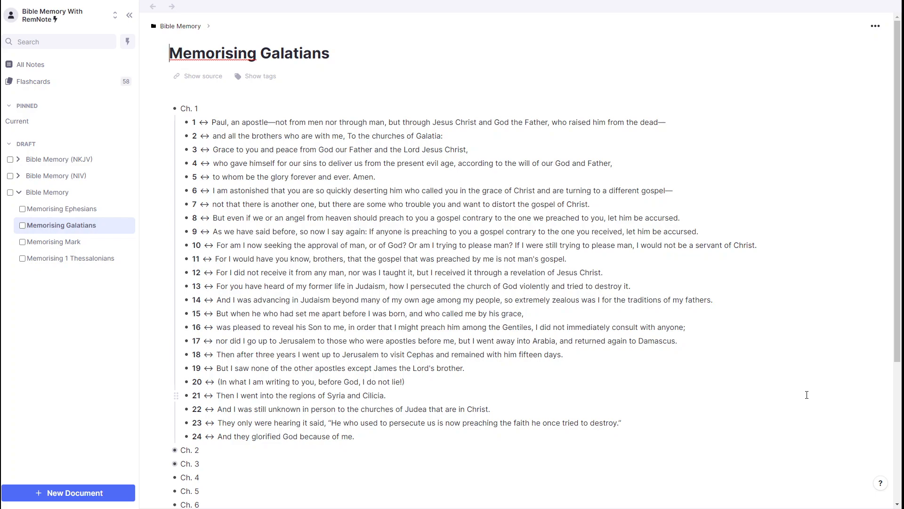
Step: Tag verse 1 of Ch. 1 in Memorising Galatians with the existing tag Current
{"action": "left_click", "coordinate": [700, 118]}
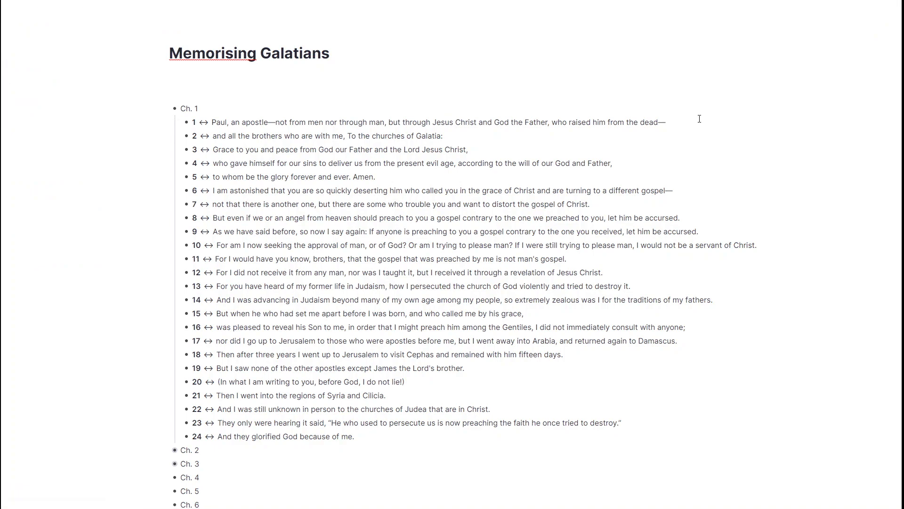
{"action": "type", "text": "#"}
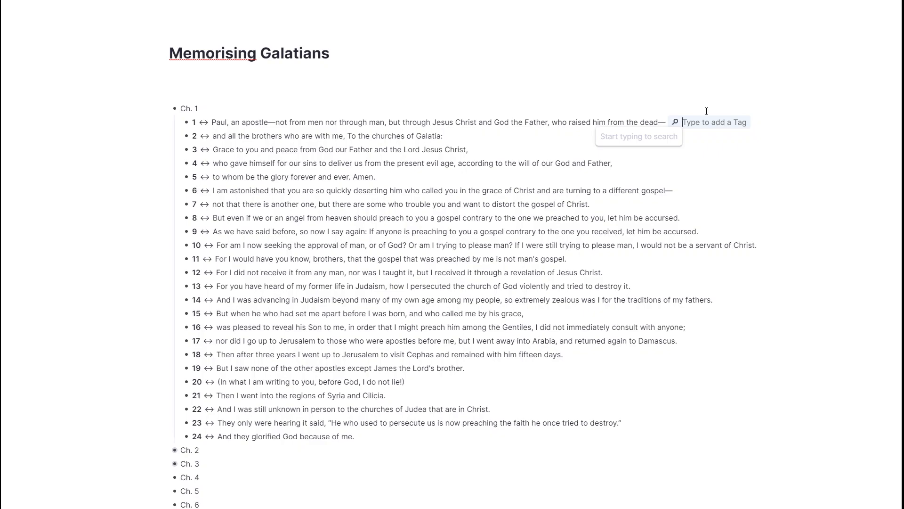
{"action": "type", "text": "Current"}
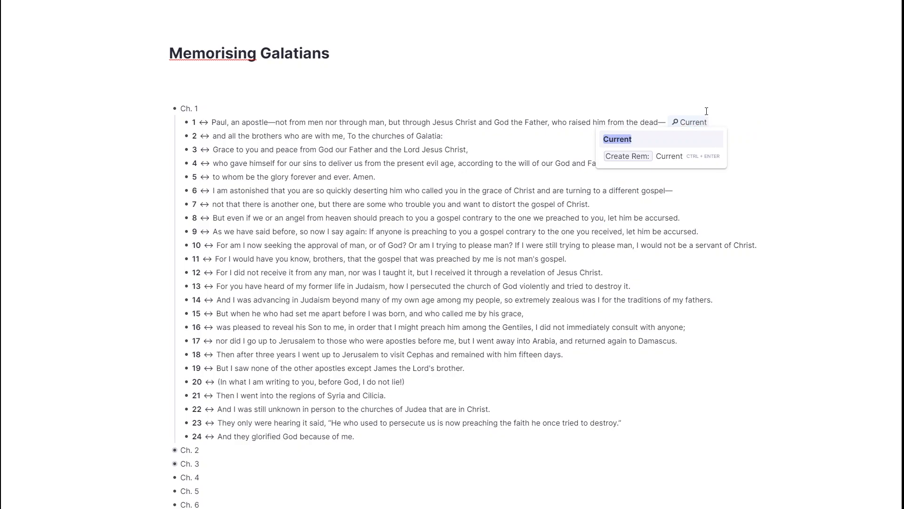
{"action": "left_click", "coordinate": [650, 141]}
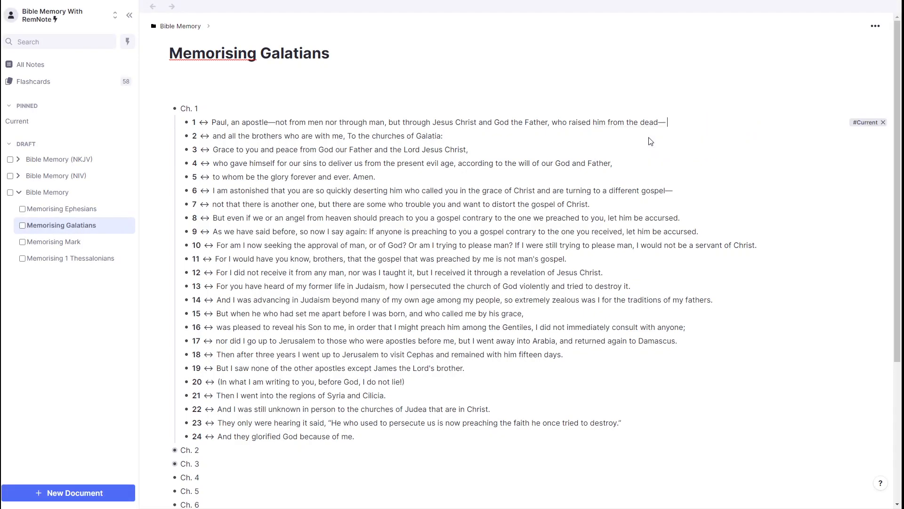
{"action": "left_click", "coordinate": [698, 124]}
Step: Add the Current tag to verse 2 of Galatians Ch. 1
{"action": "left_click", "coordinate": [761, 133]}
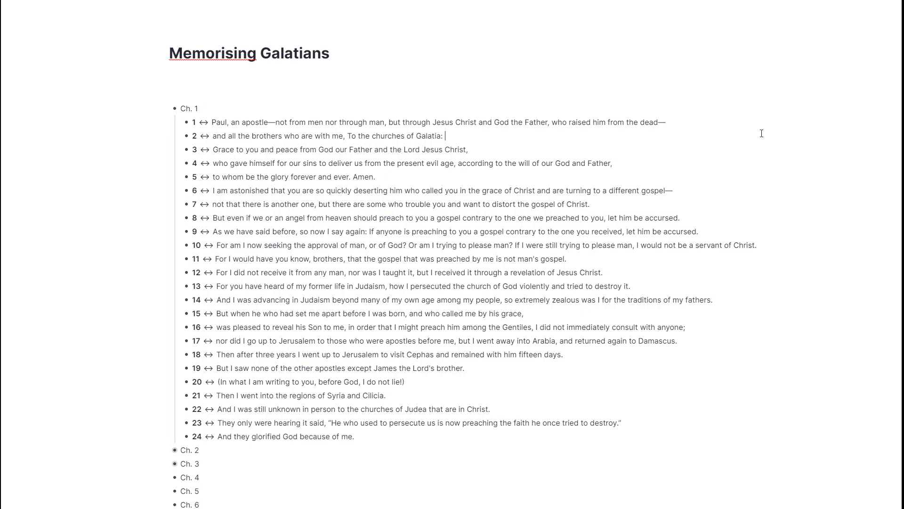
{"action": "type", "text": "#Cuu"}
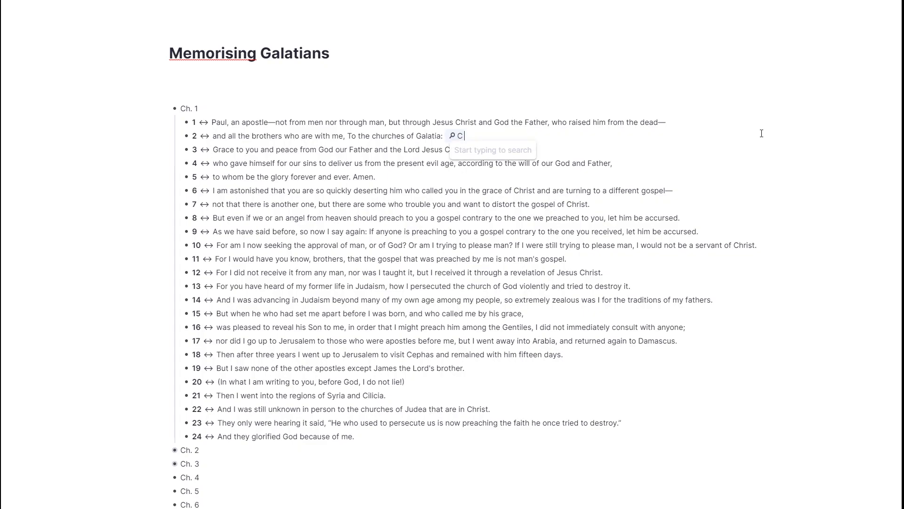
{"action": "key", "text": "BackSpace"}
{"action": "type", "text": "rrent"}
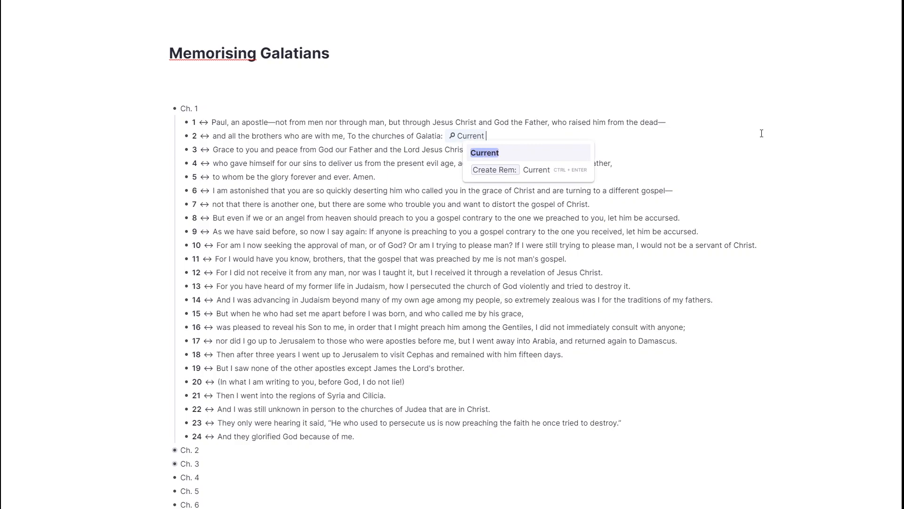
{"action": "key", "text": "Return"}
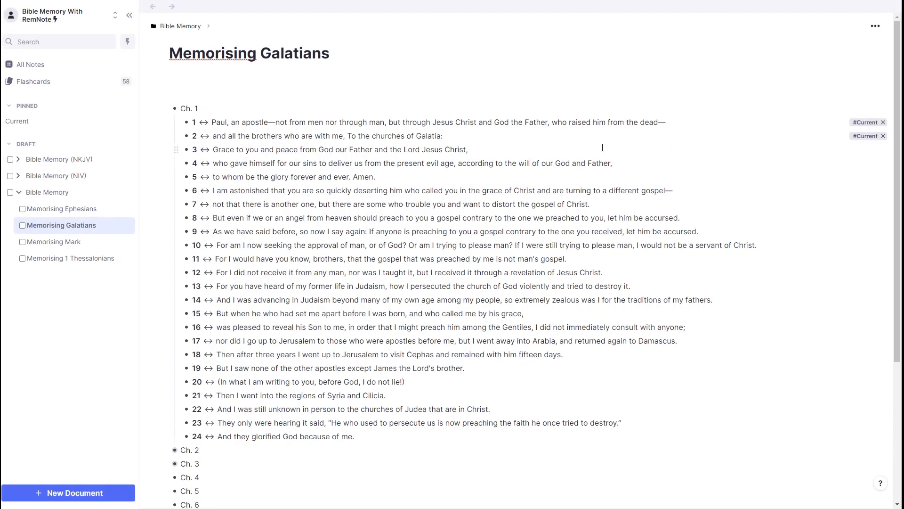
Step: Add the Current tag to verse 3 of Galatians Ch. 1
{"action": "left_click", "coordinate": [602, 150]}
{"action": "type", "text": "#"}
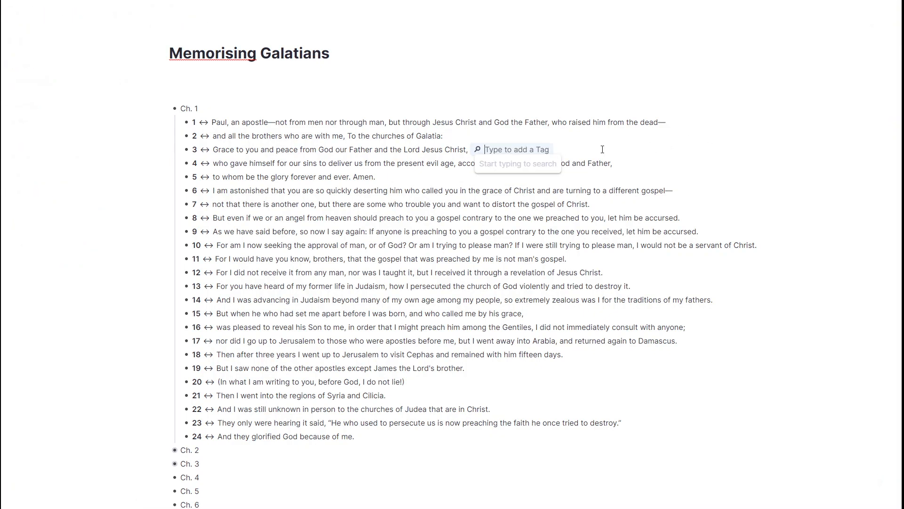
{"action": "type", "text": "Current"}
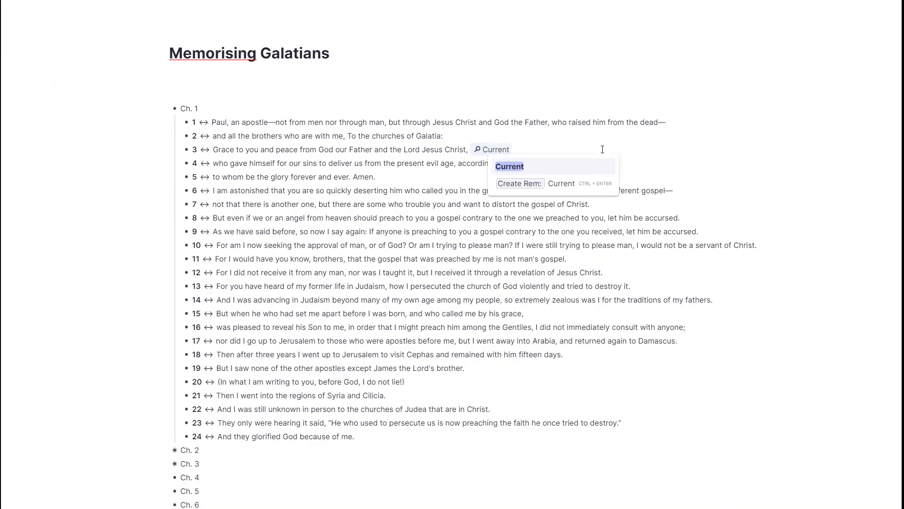
{"action": "key", "text": "Return"}
Step: Add the Current tag to verses 4 and 5 of Galatians Ch. 1
{"action": "left_click", "coordinate": [617, 164]}
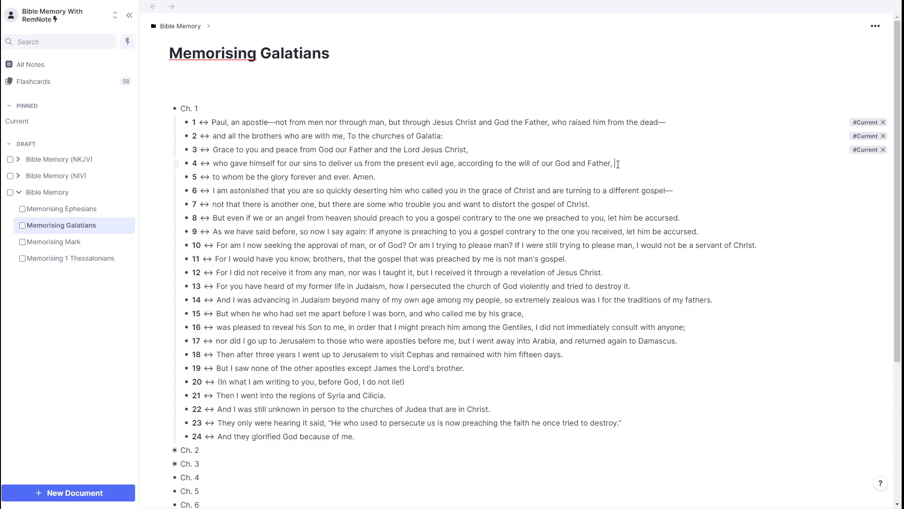
{"action": "type", "text": "#Curr"}
{"action": "type", "text": "ent"}
{"action": "key", "text": "Return"}
{"action": "key", "text": "Down"}
{"action": "type", "text": "##Current"}
{"action": "key", "text": "Return"}
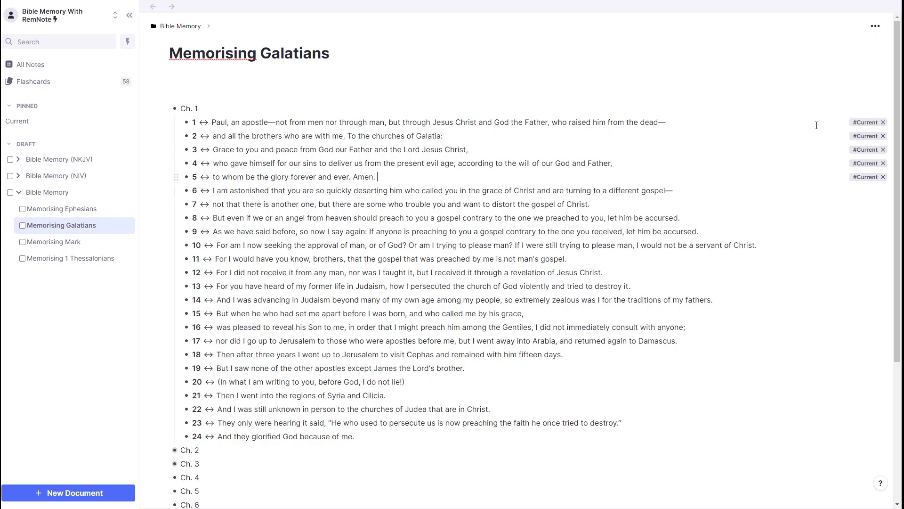
Step: On the Current tag's page, try sorting the tagged verses by Creation Time and restore the Unsorted order
{"action": "left_click", "coordinate": [862, 123]}
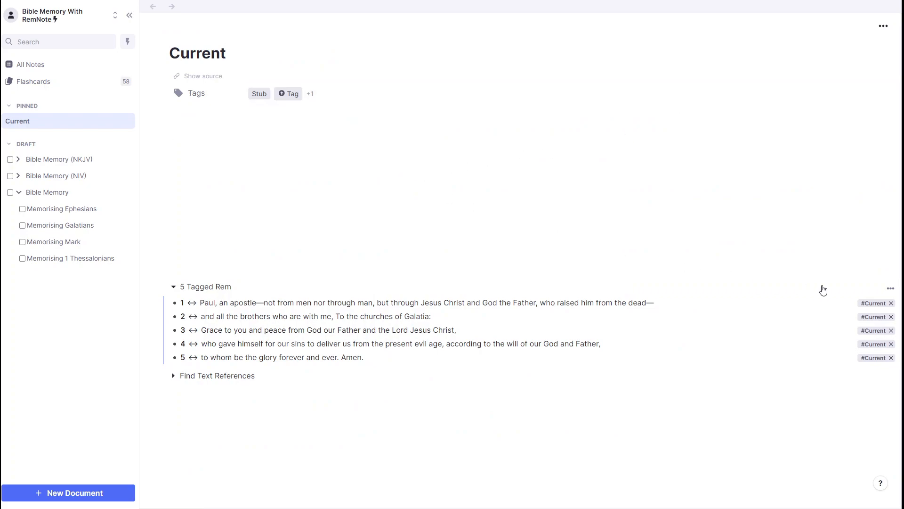
{"action": "left_click", "coordinate": [890, 289]}
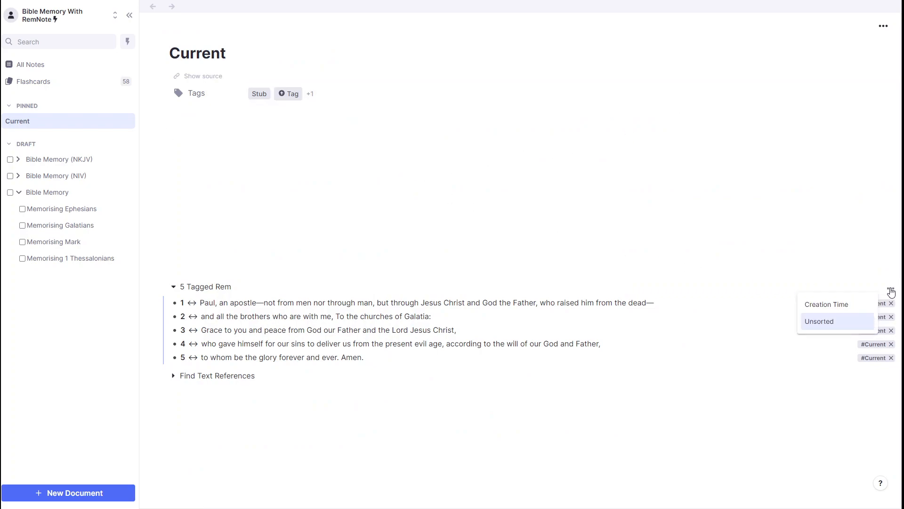
{"action": "left_click", "coordinate": [834, 307]}
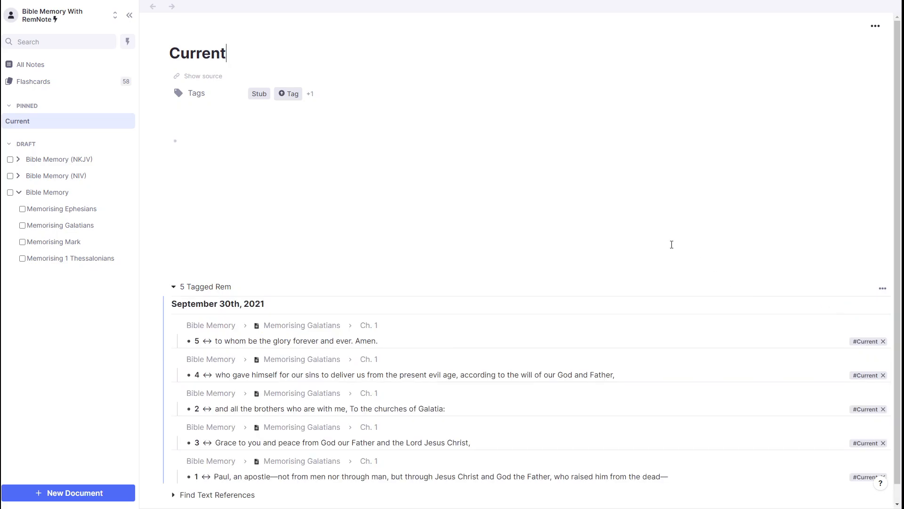
{"action": "scroll", "coordinate": [535, 223], "scroll_direction": "down", "scroll_amount": 1}
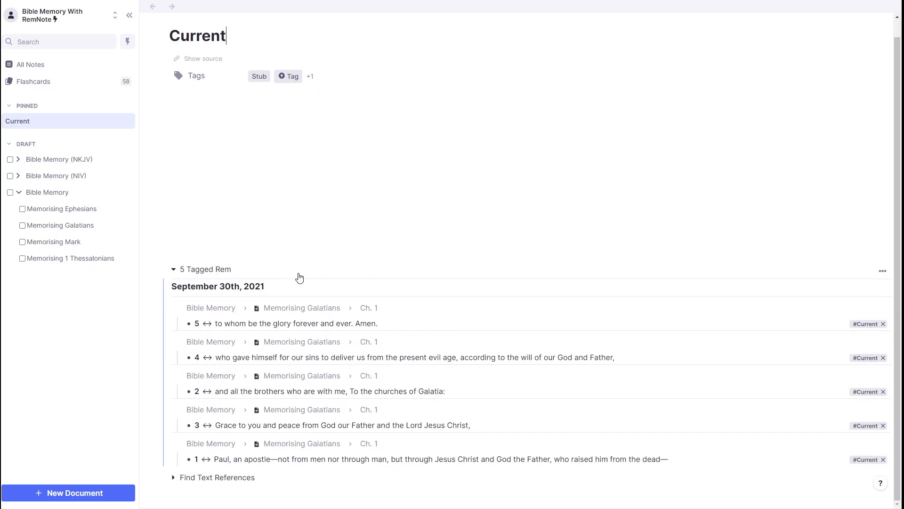
{"action": "left_click", "coordinate": [882, 273]}
{"action": "left_click", "coordinate": [863, 308]}
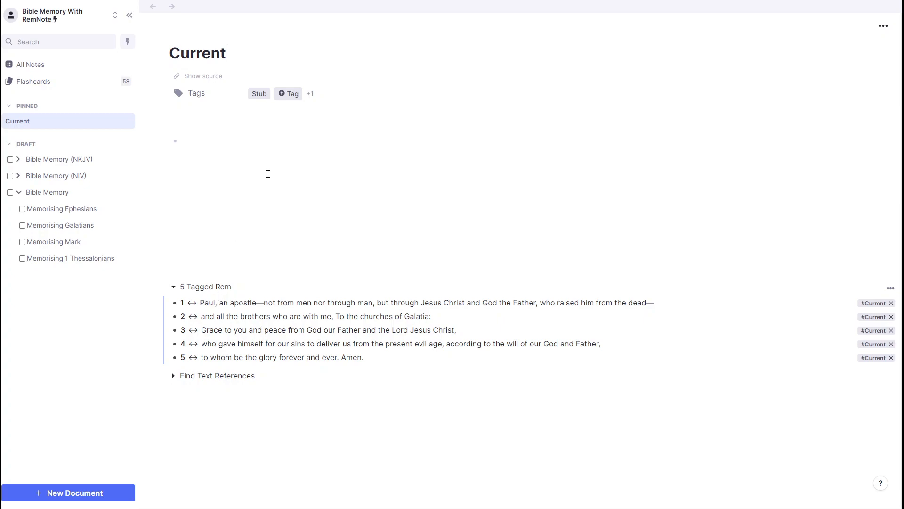
Step: Expand the tagged verses' context to show their parents Ch. 1 and Memorising Galatians
{"action": "left_click", "coordinate": [285, 305]}
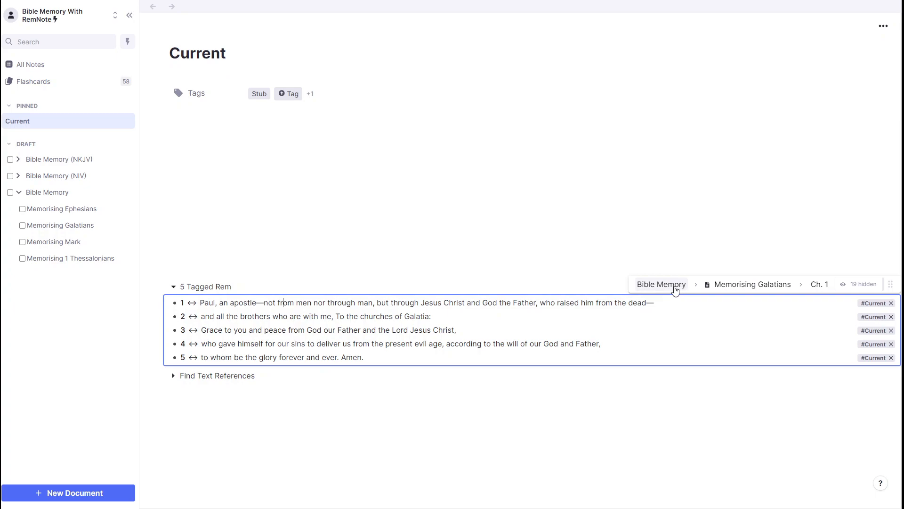
{"action": "left_click", "coordinate": [819, 286]}
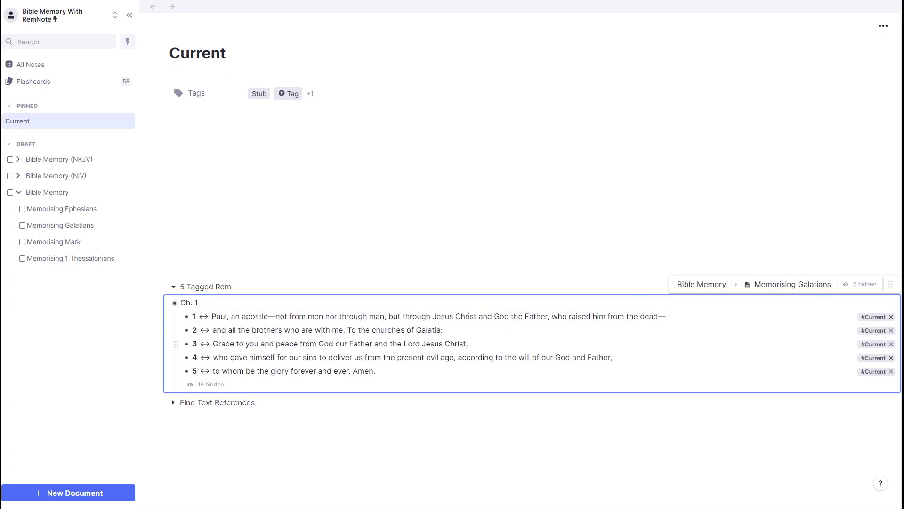
{"action": "left_click", "coordinate": [759, 284]}
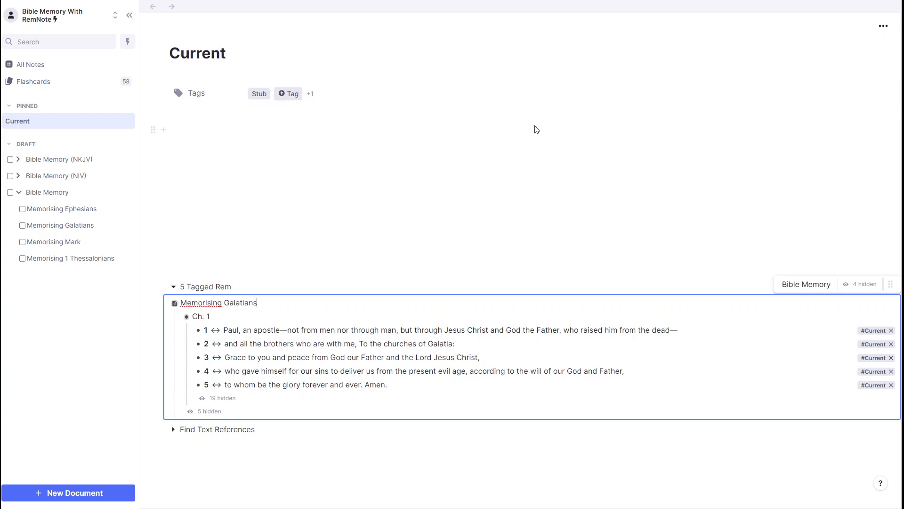
Step: Start a practice session of all cards for the Current tag and return to the tag's page
{"action": "left_click", "coordinate": [882, 32]}
{"action": "mouse_move", "coordinate": [847, 46]}
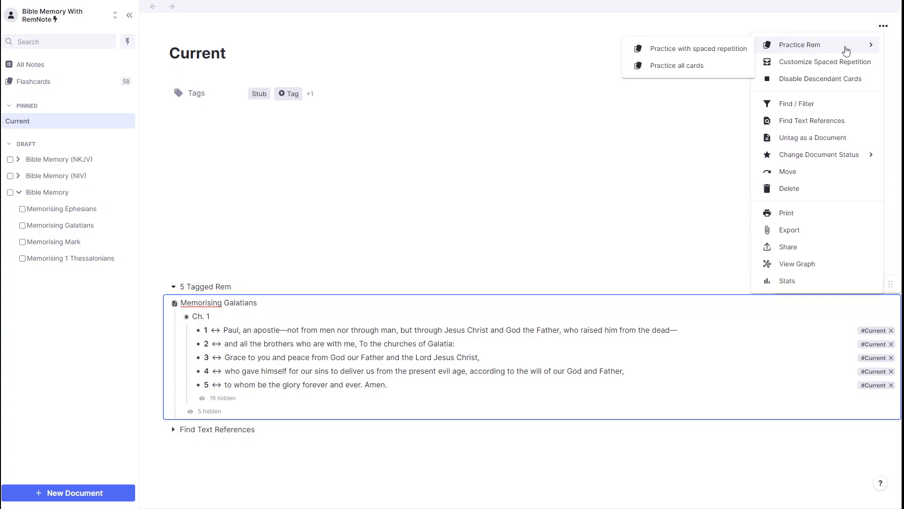
{"action": "left_click", "coordinate": [721, 71]}
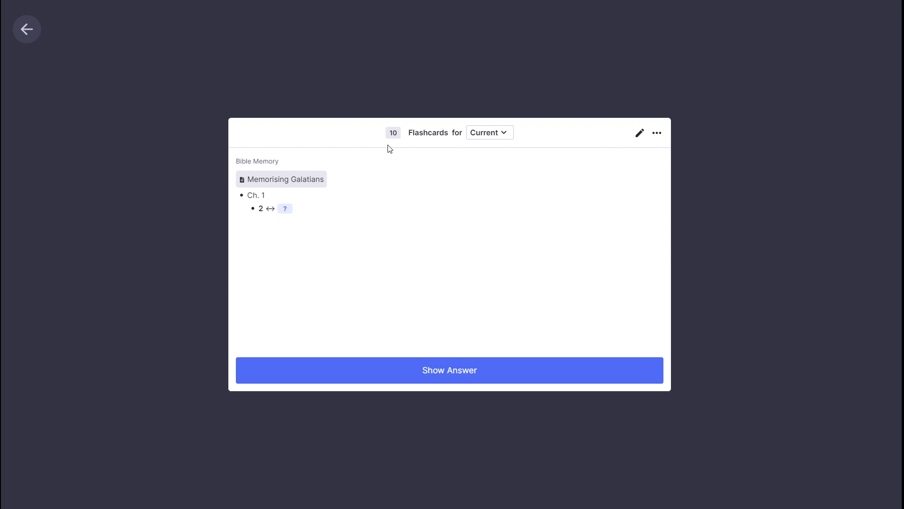
{"action": "left_click", "coordinate": [38, 35]}
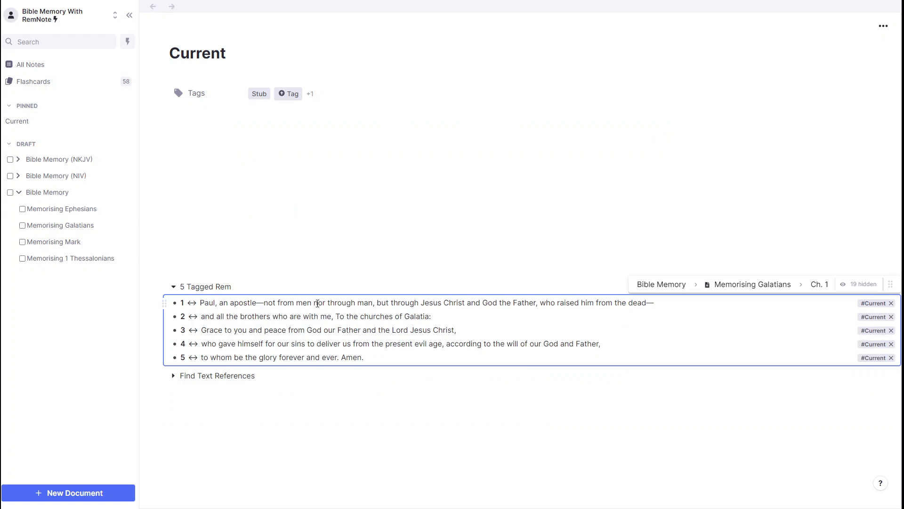
Step: Remove the Current tag from verse 1 of Galatians Ch. 1
{"action": "left_click", "coordinate": [891, 304]}
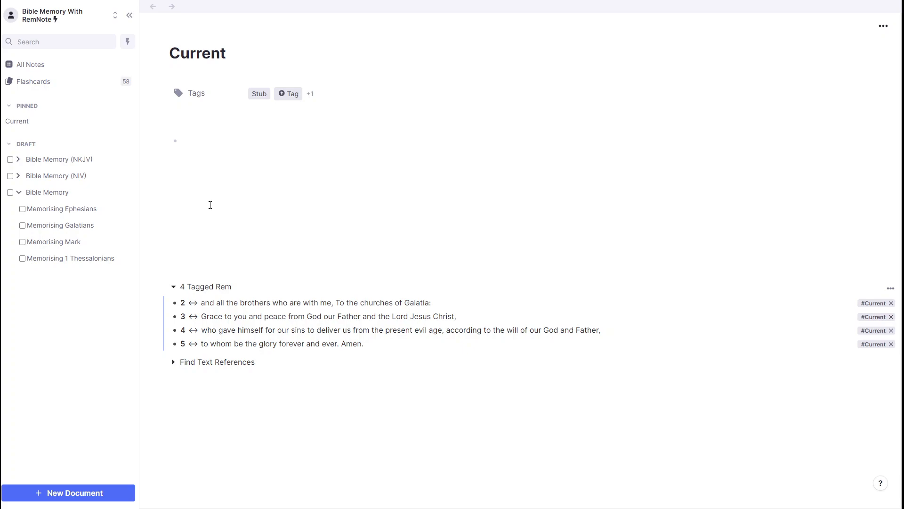
Step: In Memorising Ephesians, tag verses 1 and 2 of Ch. 1 with Current
{"action": "left_click", "coordinate": [46, 212]}
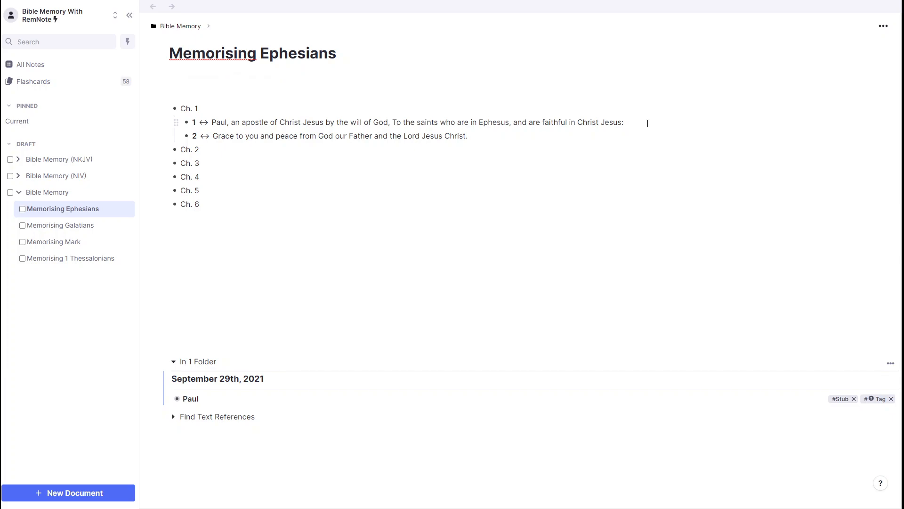
{"action": "type", "text": "#Current"}
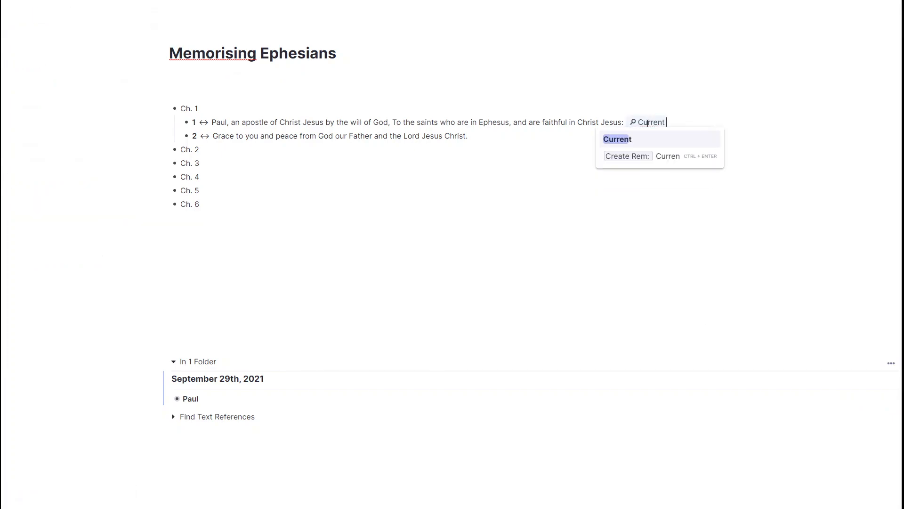
{"action": "key", "text": "Return"}
{"action": "key", "text": "Down"}
{"action": "type", "text": "#Current"}
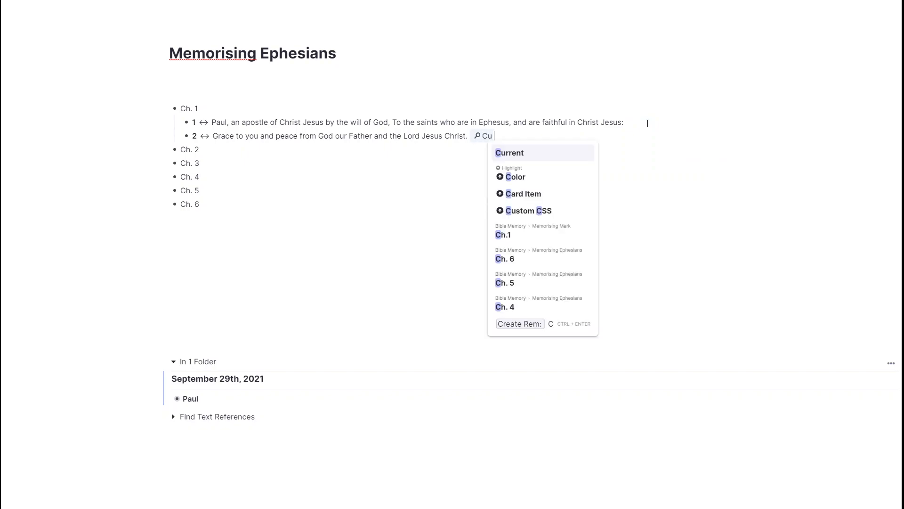
{"action": "key", "text": "Return"}
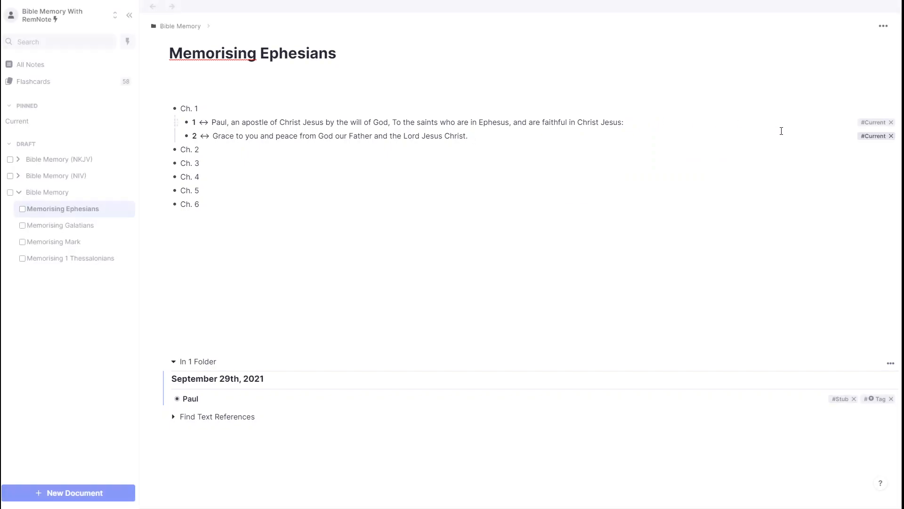
Step: Open the Current tag's page and remove the tag from Galatians Ch. 1 verse 2
{"action": "left_click", "coordinate": [872, 123]}
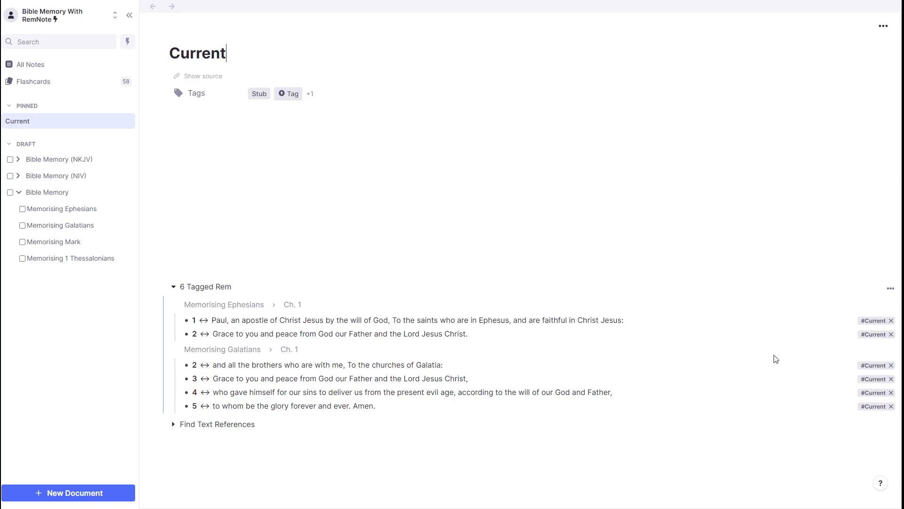
{"action": "left_click", "coordinate": [891, 366]}
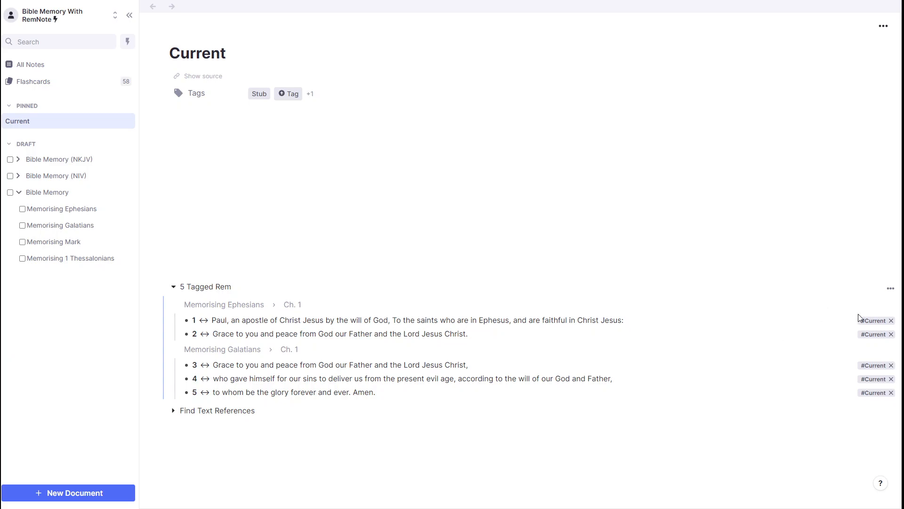
Step: Open the Current tag's page in a split pane beside Memorising Galatians, and close that pane
{"action": "mouse_move", "coordinate": [870, 323]}
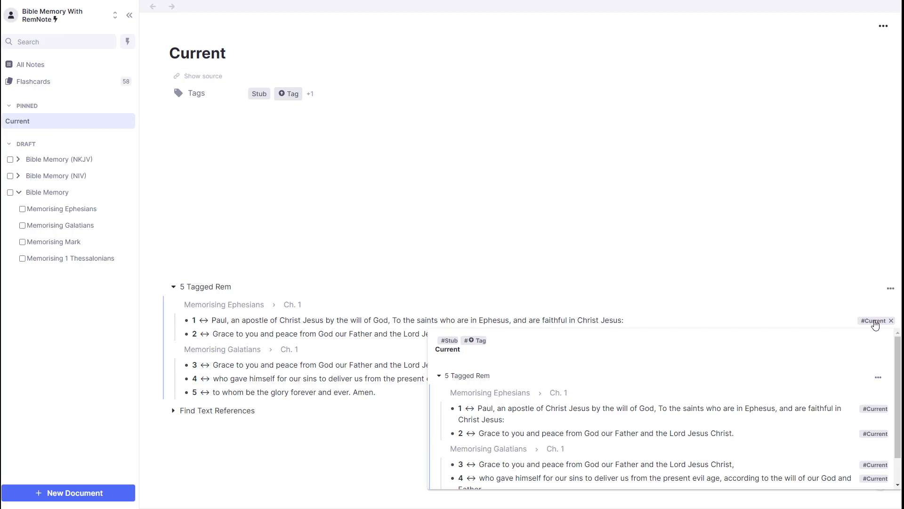
{"action": "left_click", "coordinate": [84, 227]}
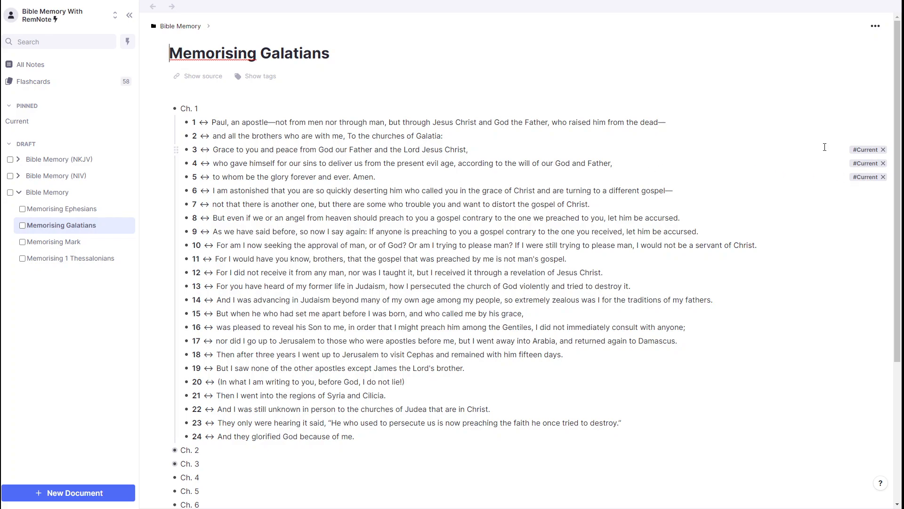
{"action": "left_click", "coordinate": [865, 150], "text": "shift"}
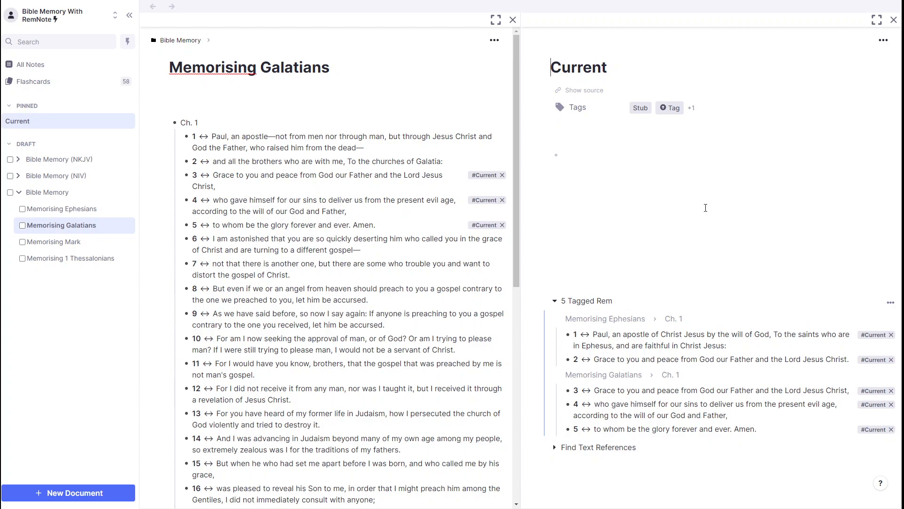
{"action": "left_click", "coordinate": [892, 21]}
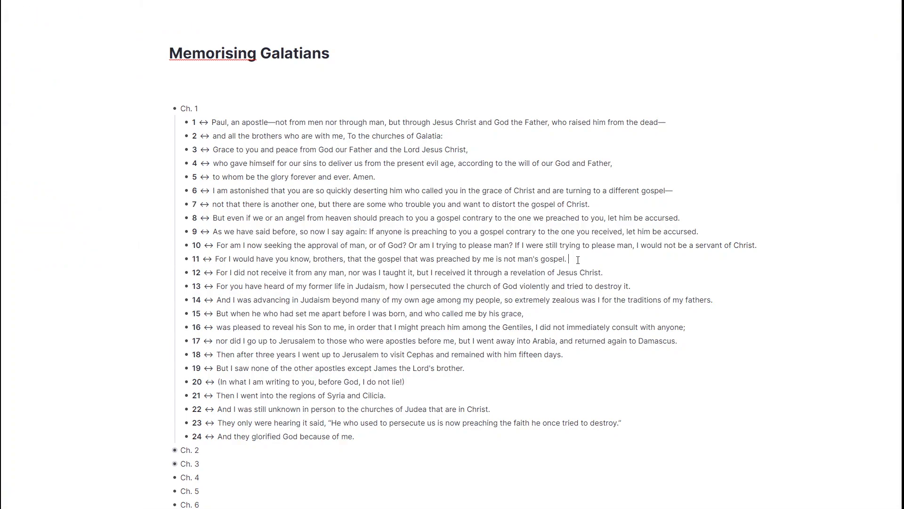
Step: Tag verse 11 of Ch. 1 in Memorising Galatians with a new tag called Brothers
{"action": "type", "text": "#"}
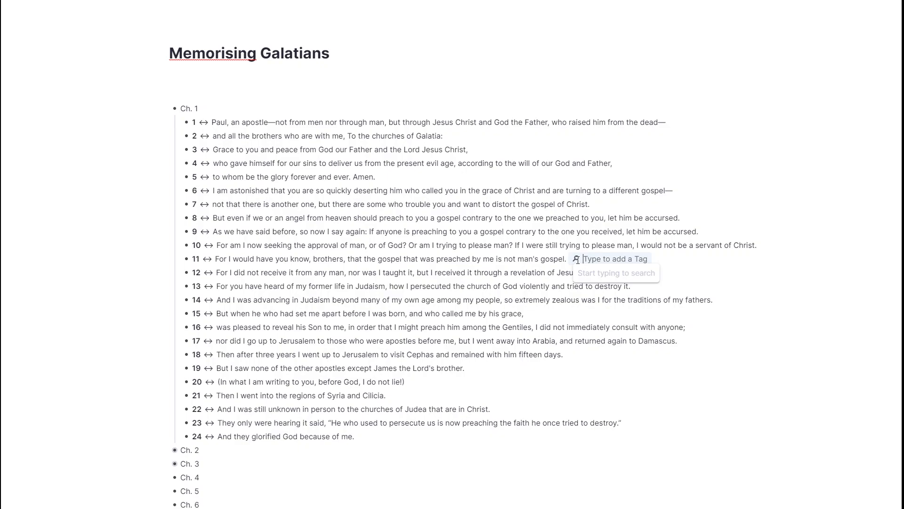
{"action": "type", "text": "Brothers"}
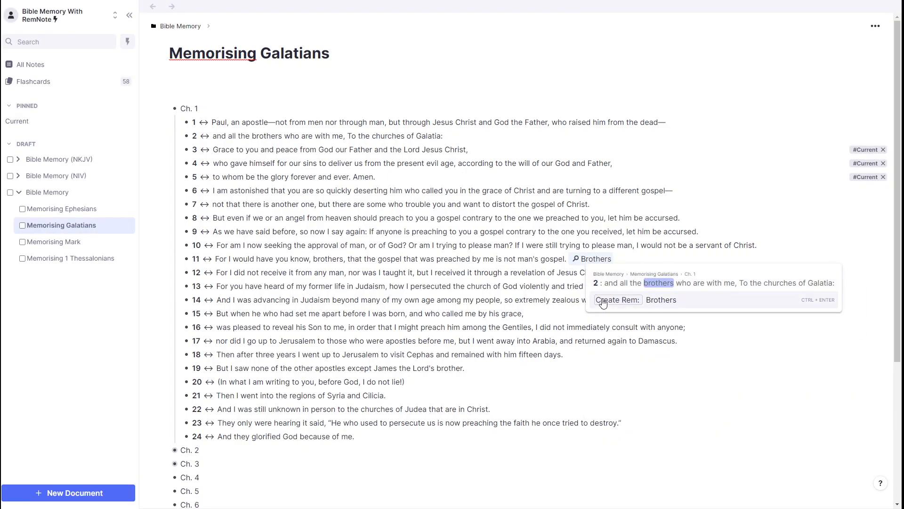
{"action": "left_click", "coordinate": [656, 309]}
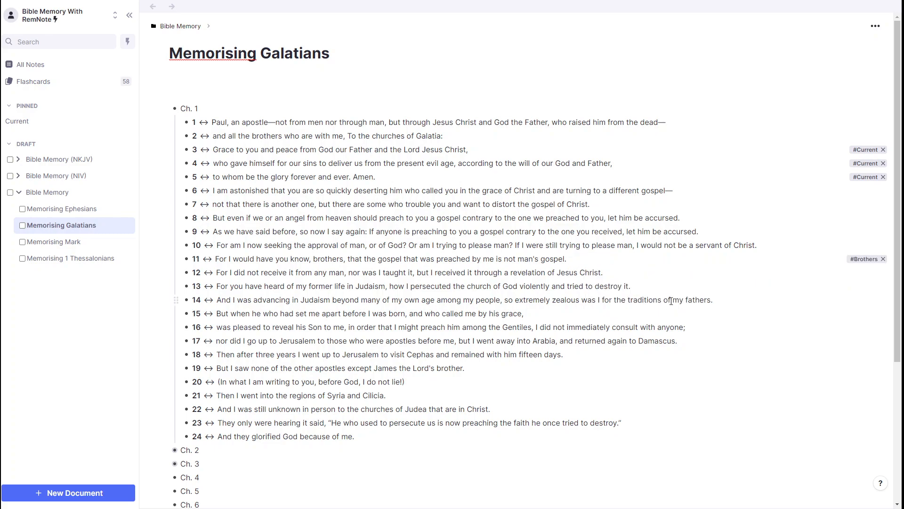
Step: On the Brothers tag's page, find the text references and tag Galatians Ch. 1 verse 2 with Brothers
{"action": "left_click", "coordinate": [862, 262]}
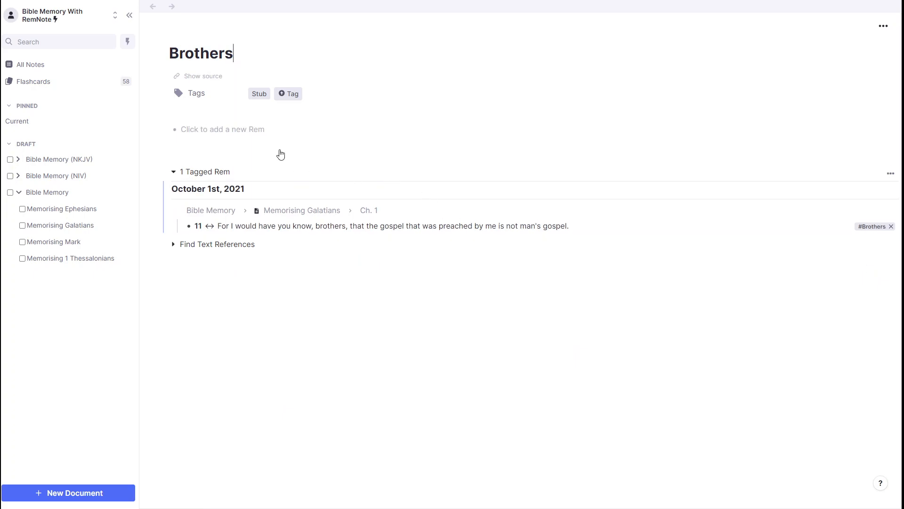
{"action": "left_click", "coordinate": [171, 246]}
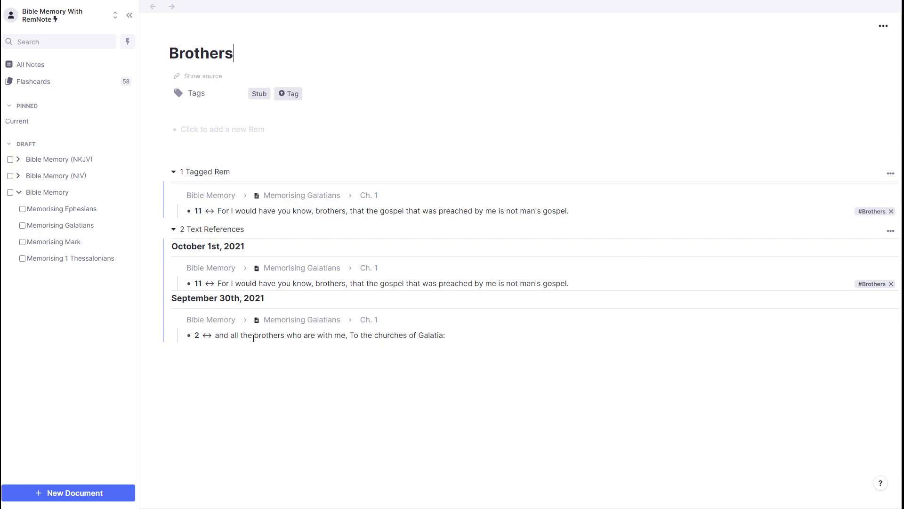
{"action": "left_click", "coordinate": [445, 333]}
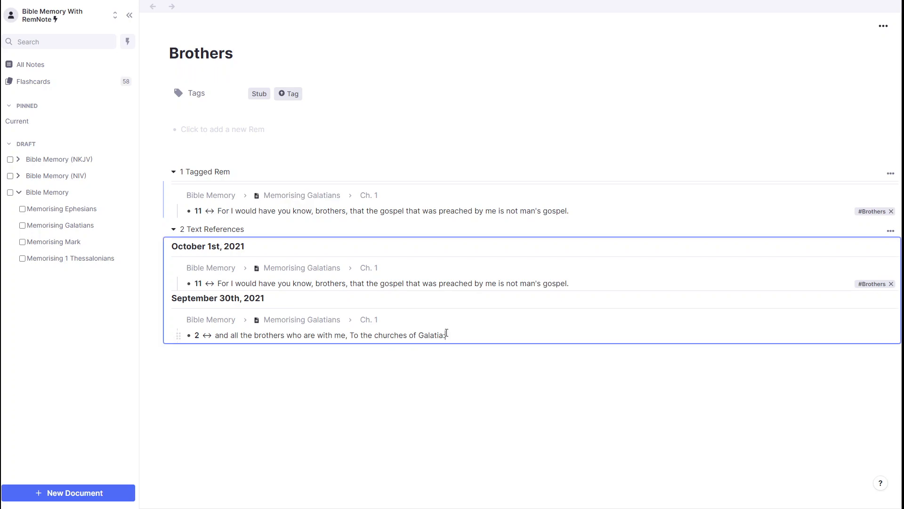
{"action": "type", "text": "##"}
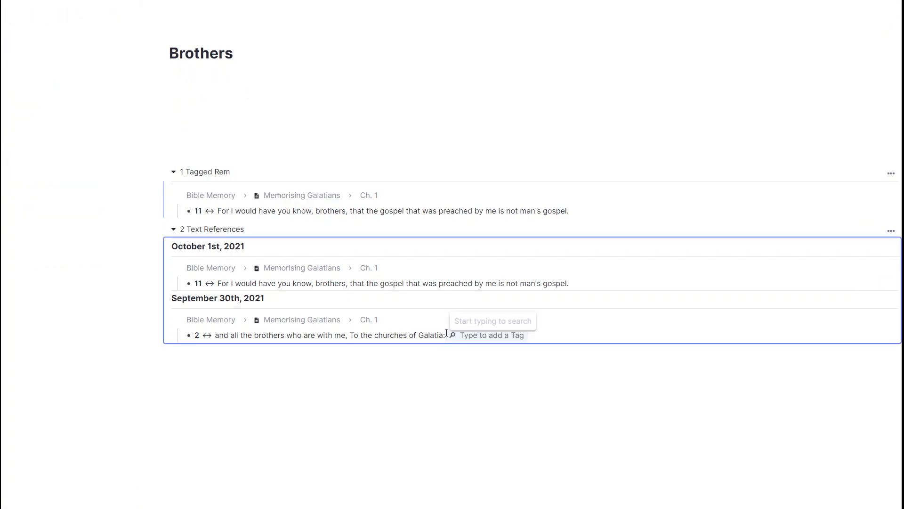
{"action": "type", "text": "brothers"}
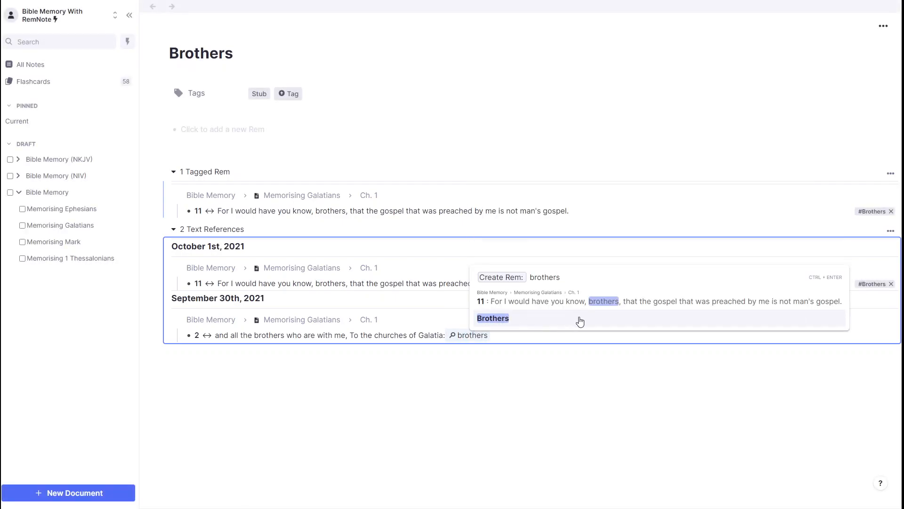
{"action": "left_click", "coordinate": [580, 319]}
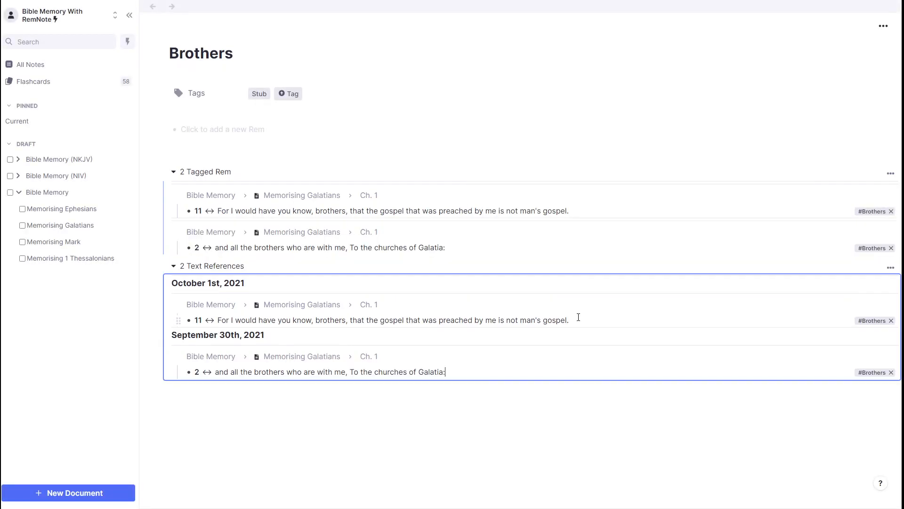
Step: Collapse the text references and list the tagged verses without date grouping or document paths
{"action": "left_click", "coordinate": [174, 266]}
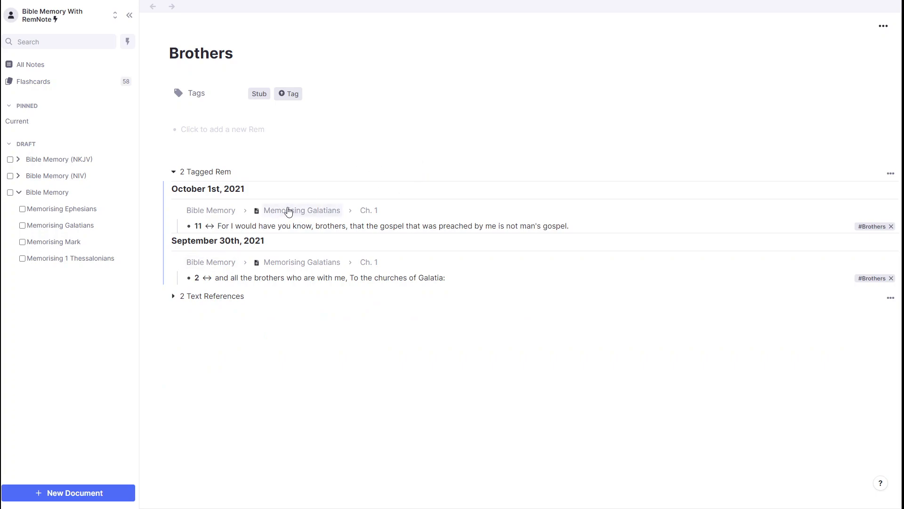
{"action": "left_click", "coordinate": [890, 175]}
{"action": "left_click", "coordinate": [842, 205]}
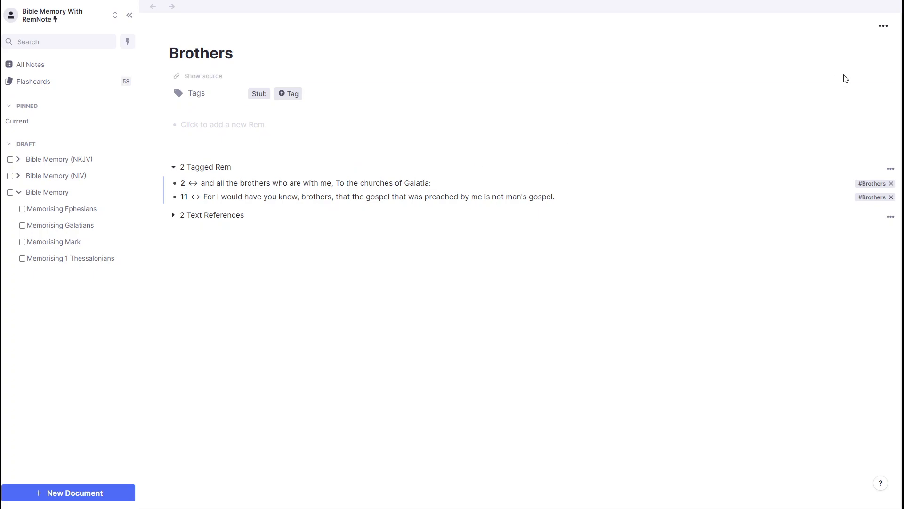
Step: Look at the practice options for the Brothers page, and leave without starting a practice session
{"action": "left_click", "coordinate": [882, 27]}
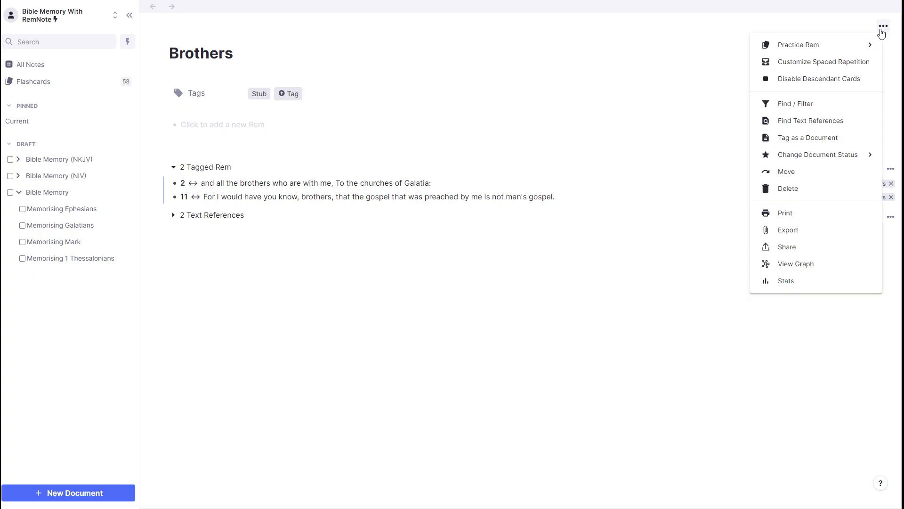
{"action": "mouse_move", "coordinate": [847, 44]}
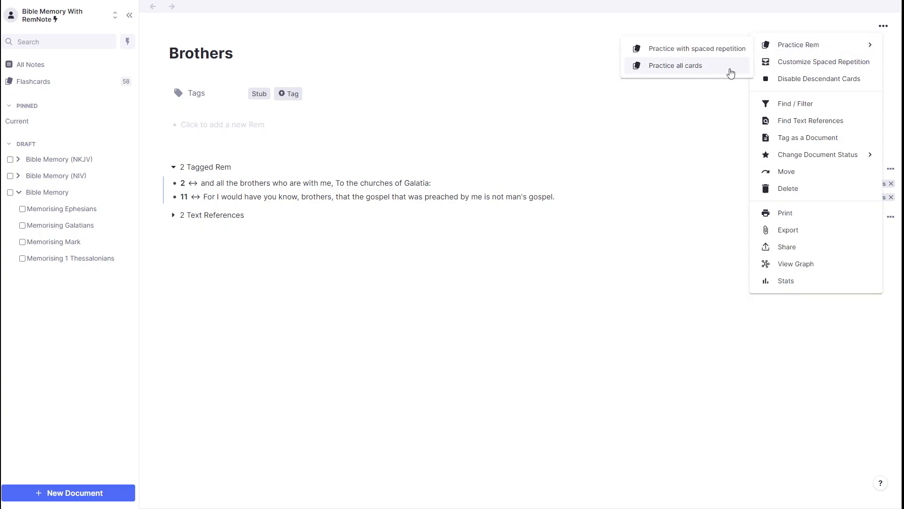
{"action": "left_click", "coordinate": [585, 89]}
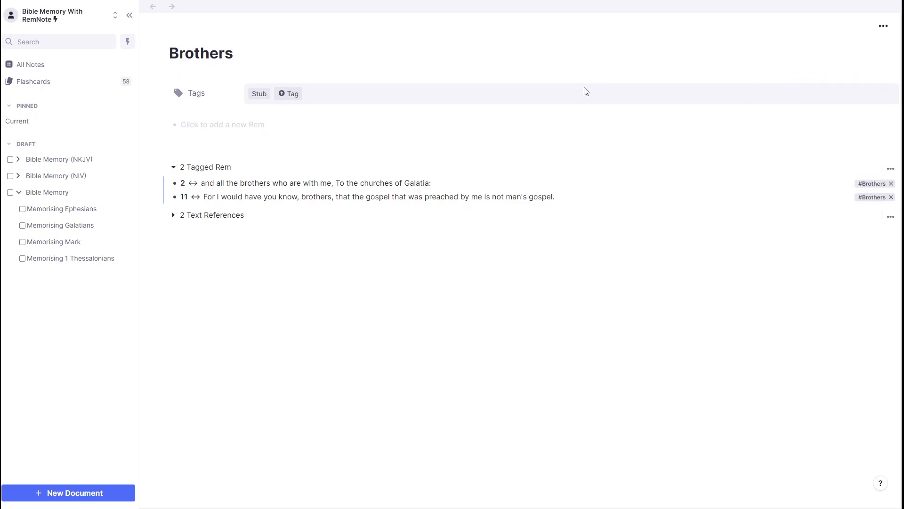
Step: In Memorising Galatians, add the Current tag to verse 2 of Ch. 1
{"action": "left_click", "coordinate": [62, 225]}
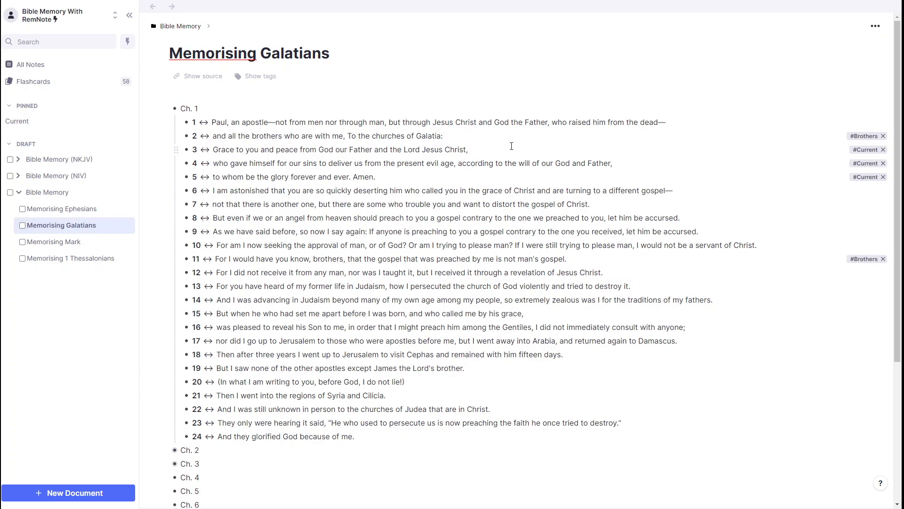
{"action": "type", "text": "#"}
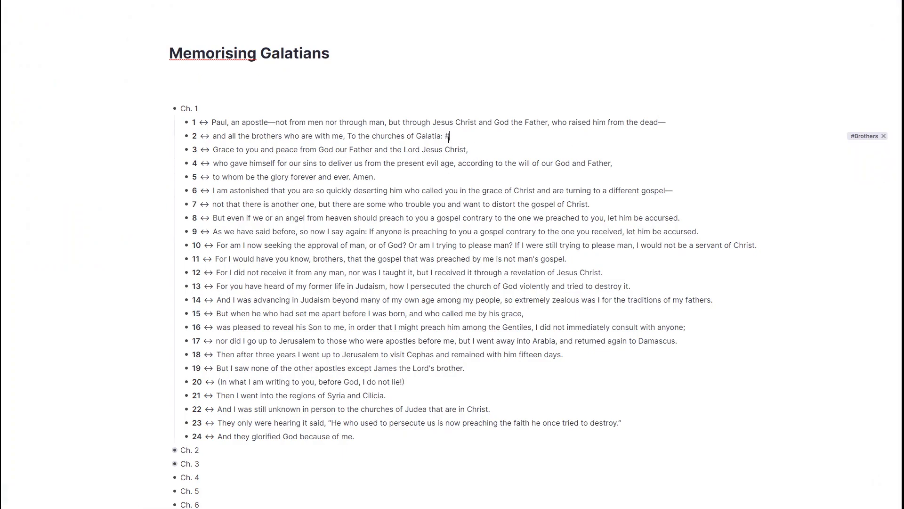
{"action": "key", "text": "BackSpace"}
{"action": "type", "text": "Curr"}
{"action": "key", "text": "Return"}
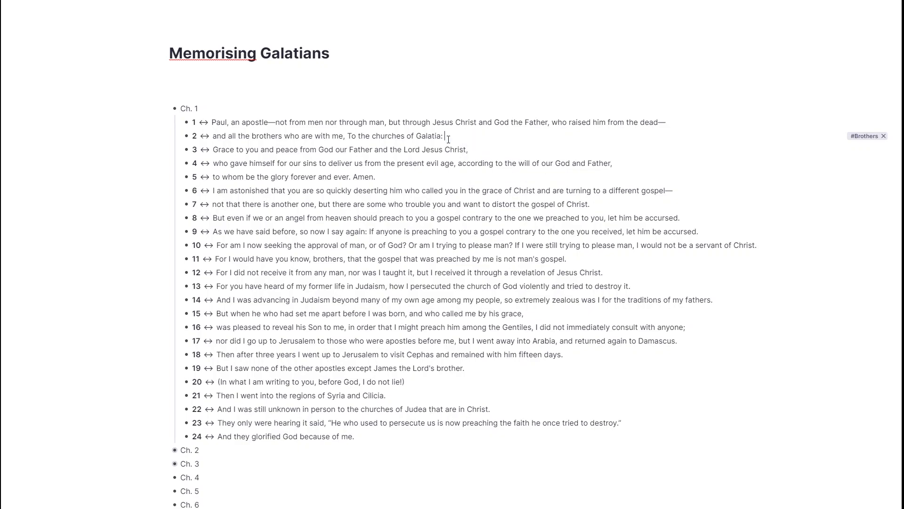